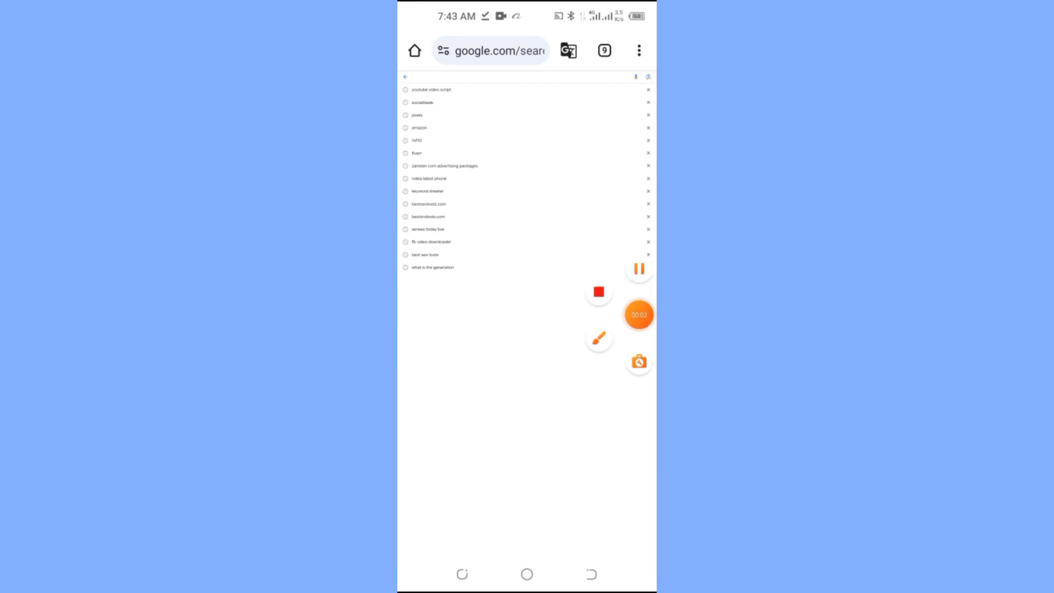
# Step: Replace the old Google query with 'pix' and pick the 'pixabay' suggestion
pyautogui.click(431, 89)
pyautogui.click(499, 94)
pyautogui.click(631, 50)
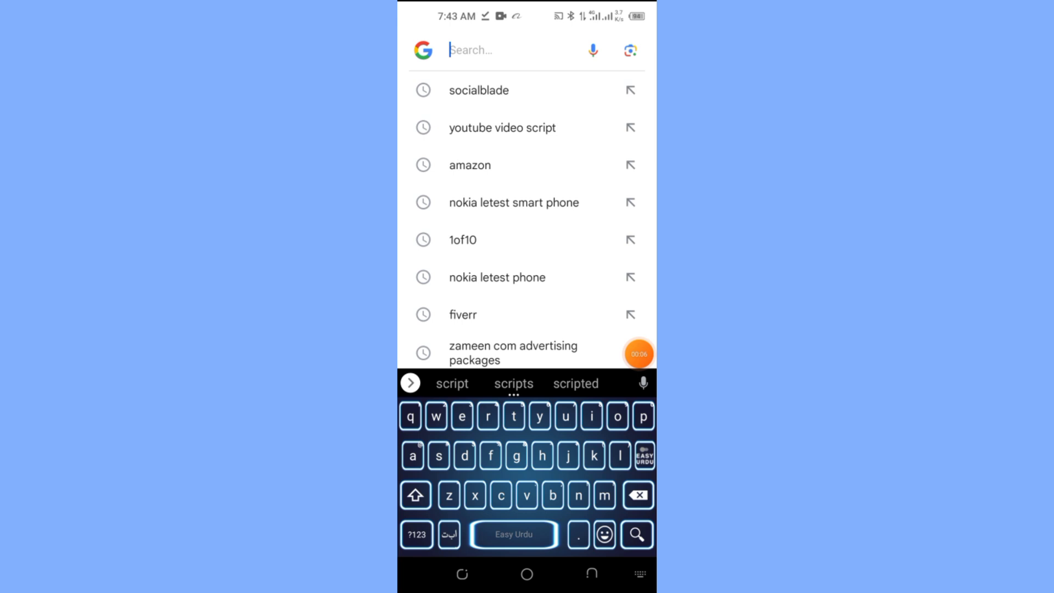
pyautogui.write('p')
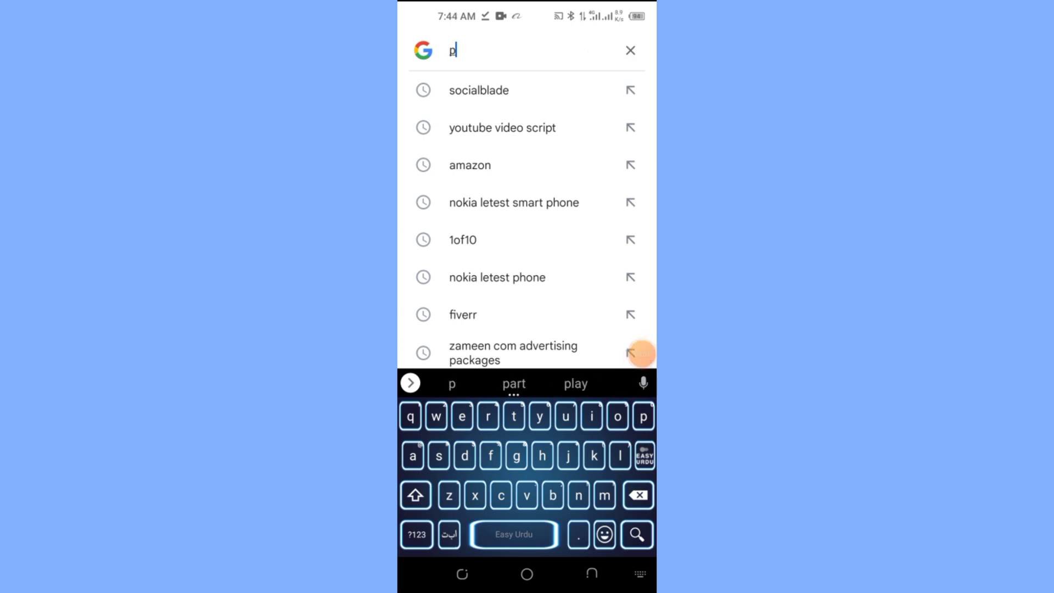
pyautogui.write('ix')
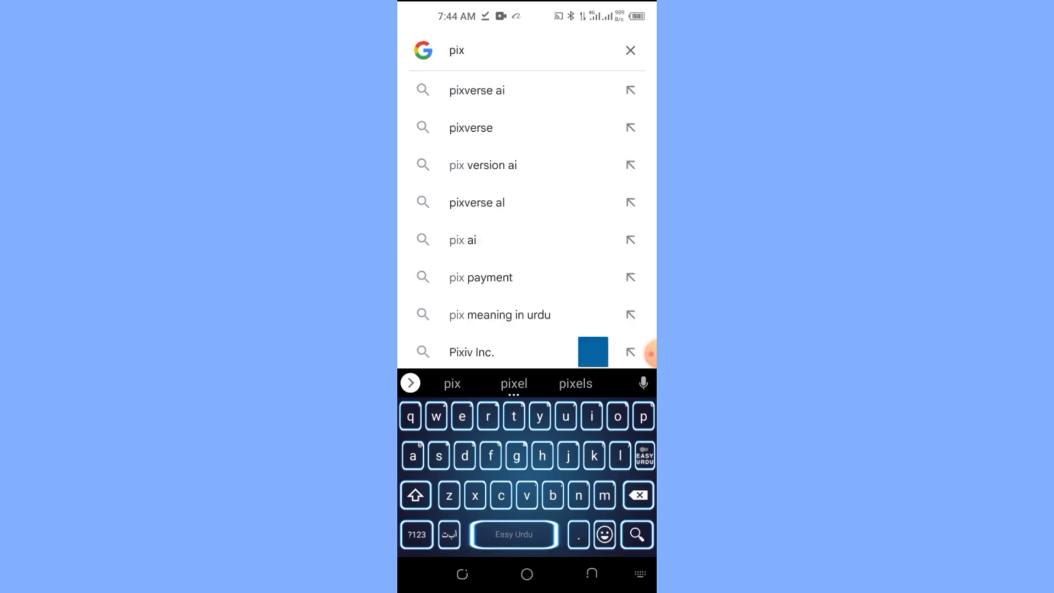
pyautogui.click(638, 496)
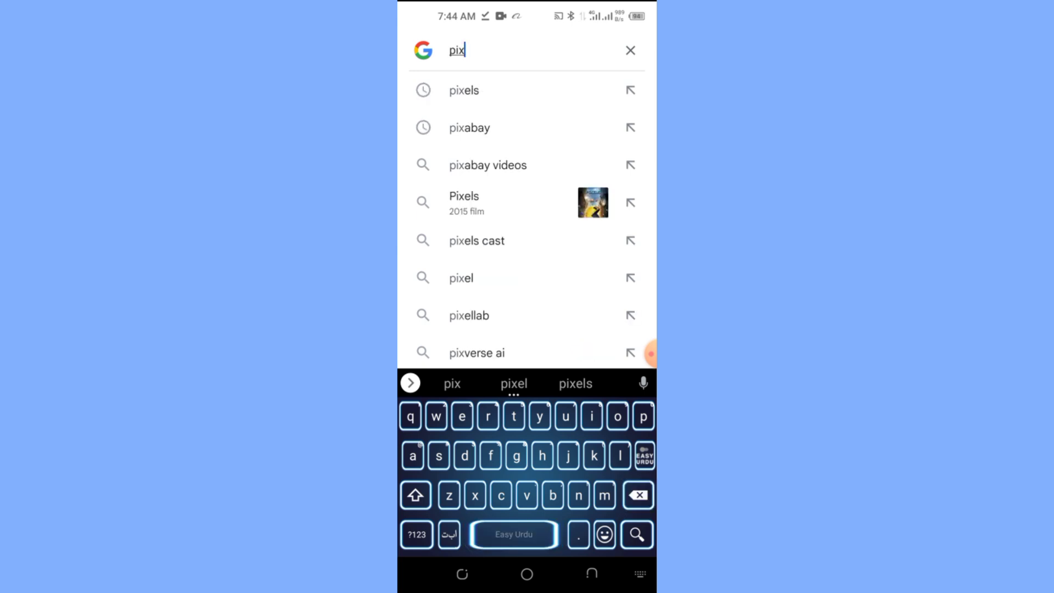
pyautogui.click(591, 574)
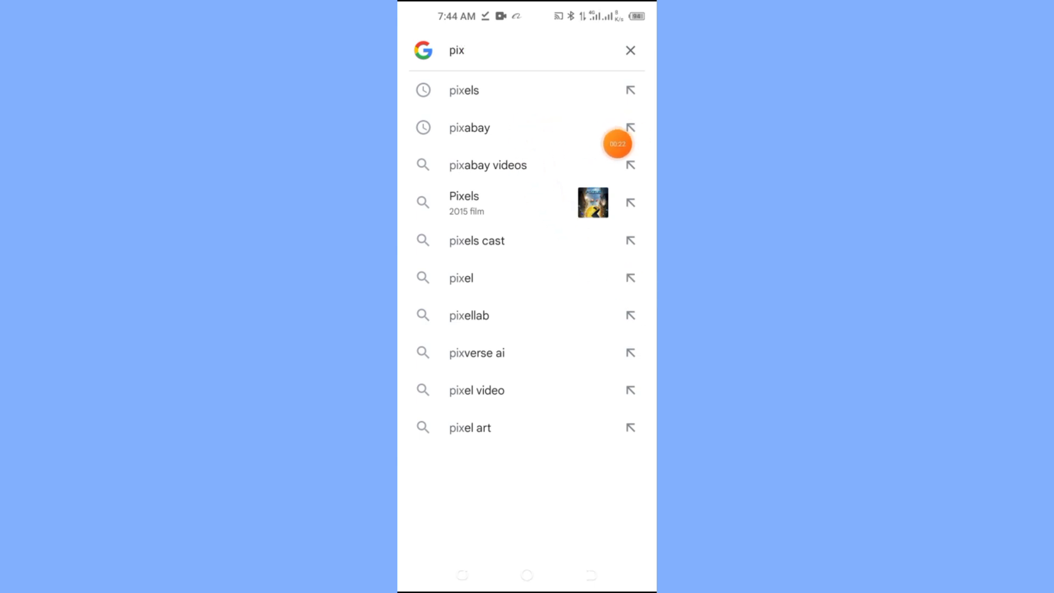
# Step: Open pixabay.com from the top of the Google results
pyautogui.click(470, 128)
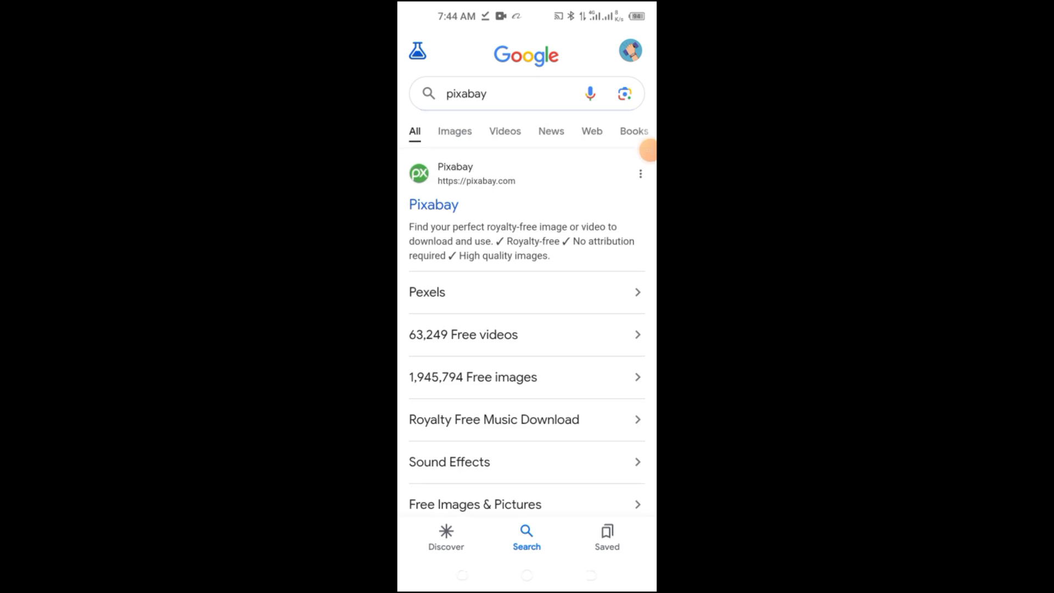
pyautogui.moveTo(647, 151); pyautogui.dragTo(638, 218)
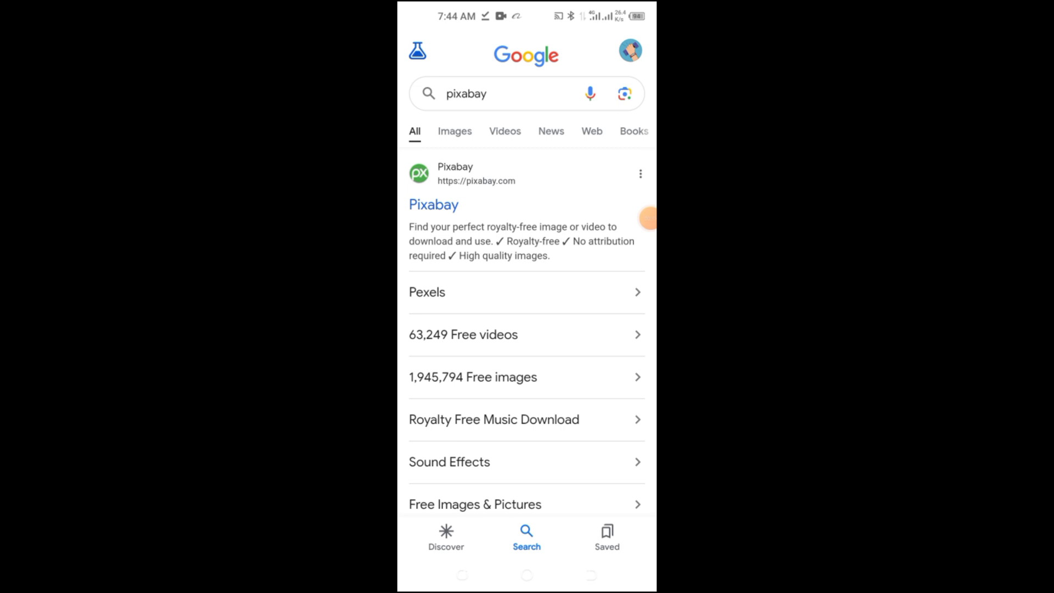
pyautogui.scroll(-2, 528, 370)
pyautogui.scroll(2, 527, 330)
# Step: Open the Pixabay result, close that page, and reopen pixabay.com from the results
pyautogui.click(434, 204)
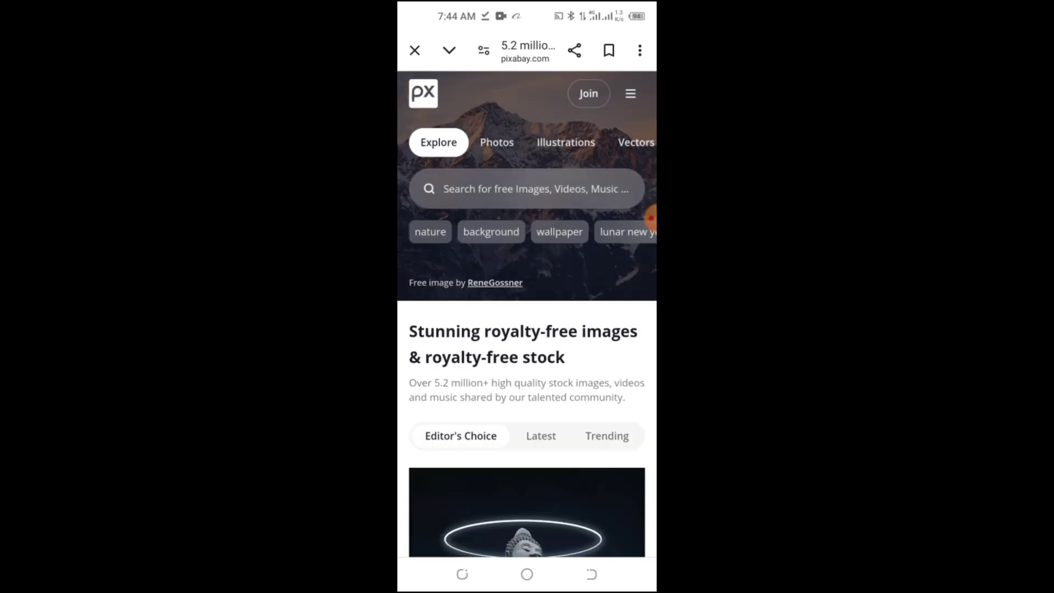
pyautogui.scroll(-5, 527, 371)
pyautogui.scroll(5, 528, 371)
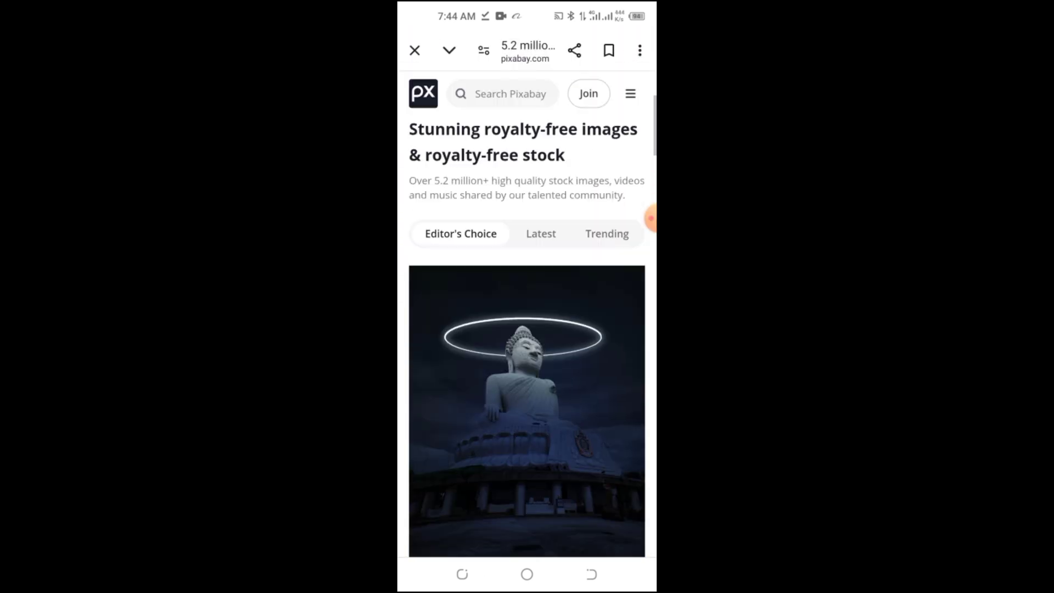
pyautogui.click(414, 50)
pyautogui.scroll(-2, 527, 330)
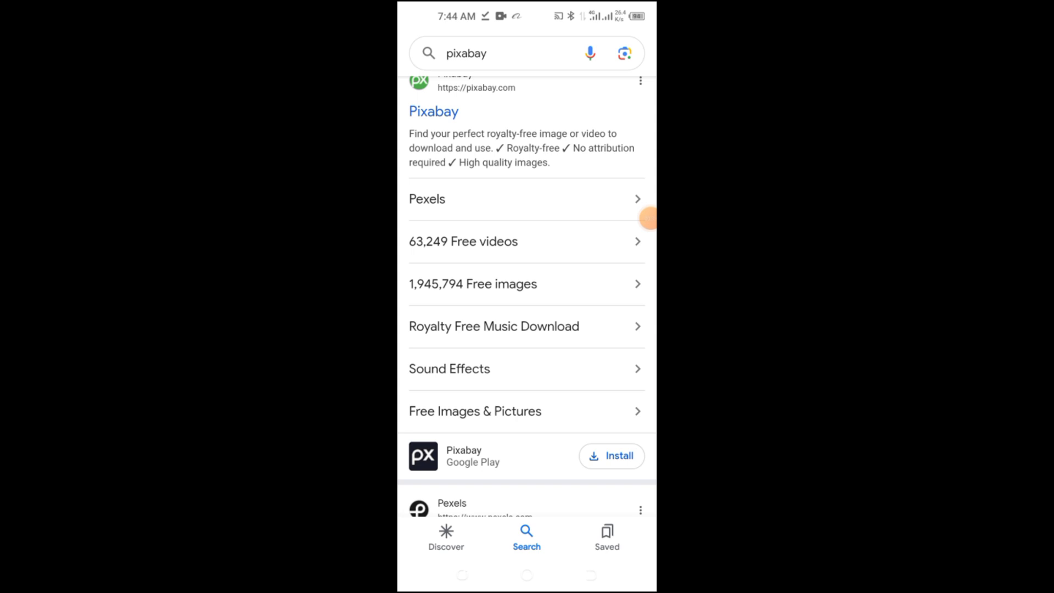
pyautogui.scroll(3, 528, 329)
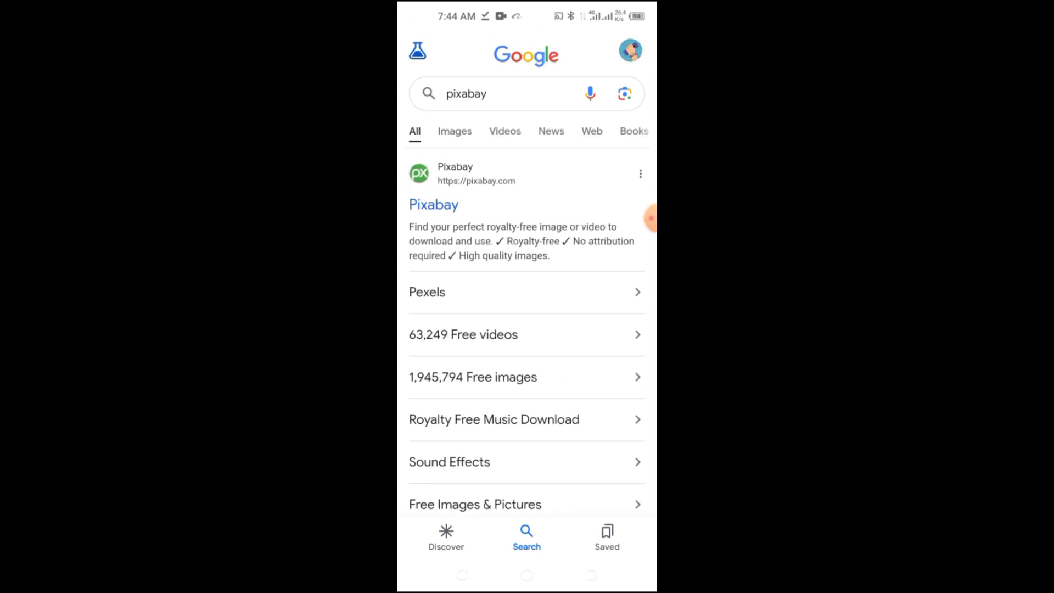
pyautogui.click(435, 204)
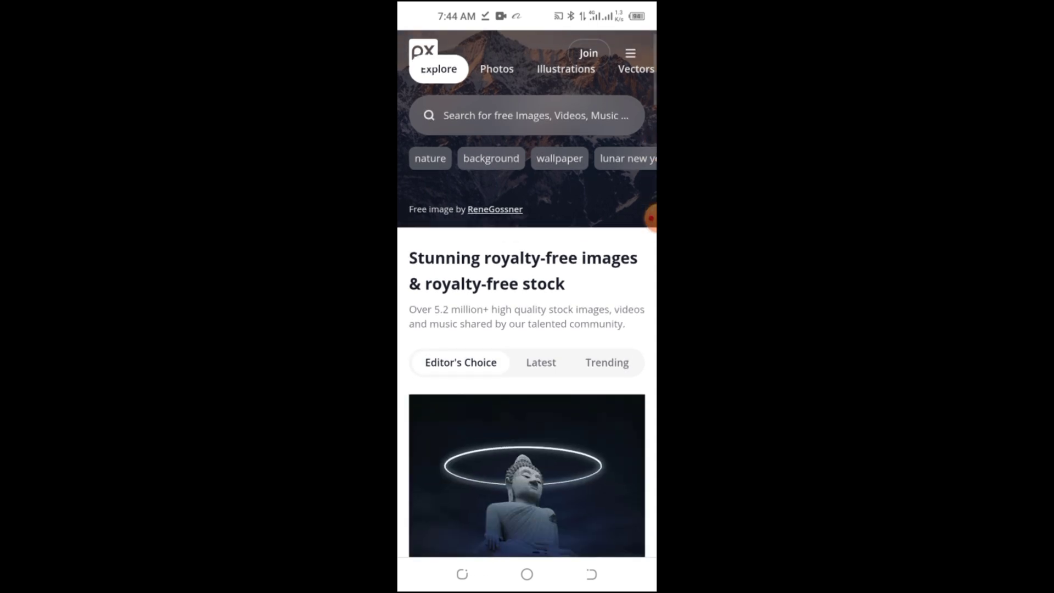
pyautogui.scroll(-5, 527, 371)
pyautogui.scroll(5, 528, 370)
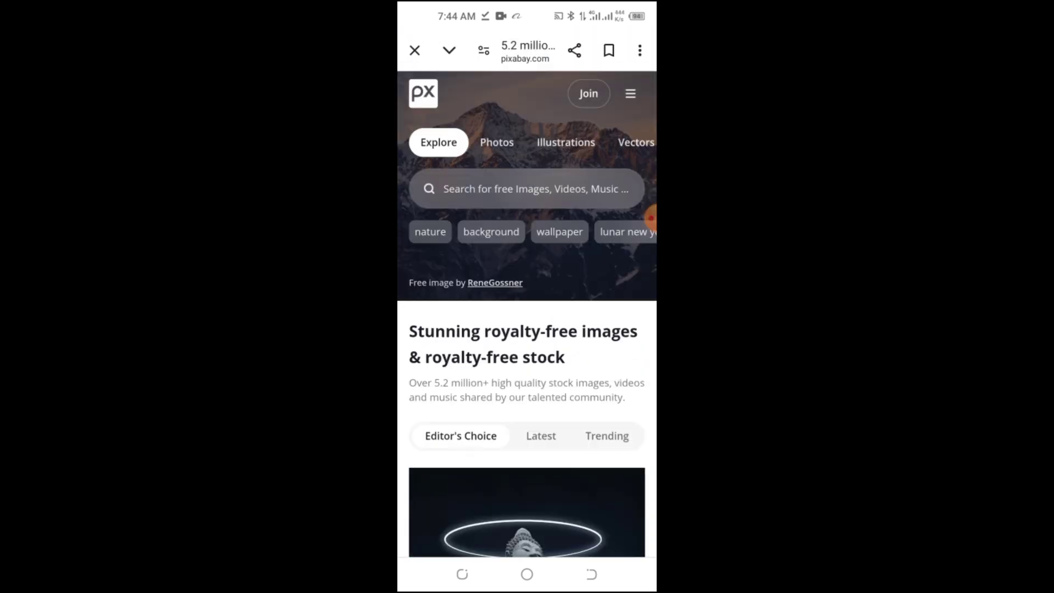
pyautogui.moveTo(610, 231); pyautogui.dragTo(412, 232)
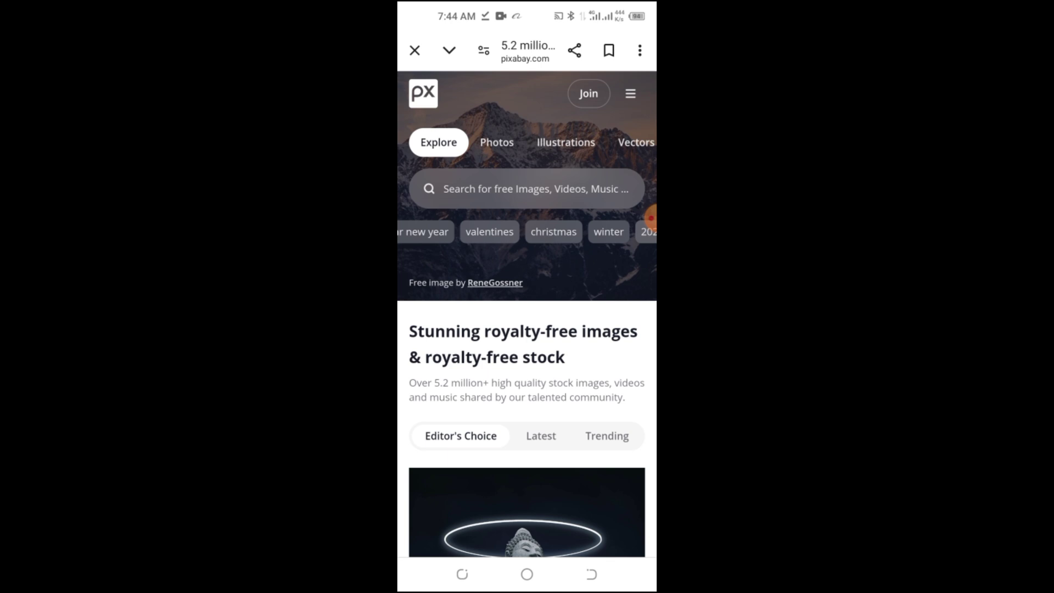
pyautogui.moveTo(626, 142); pyautogui.dragTo(429, 142)
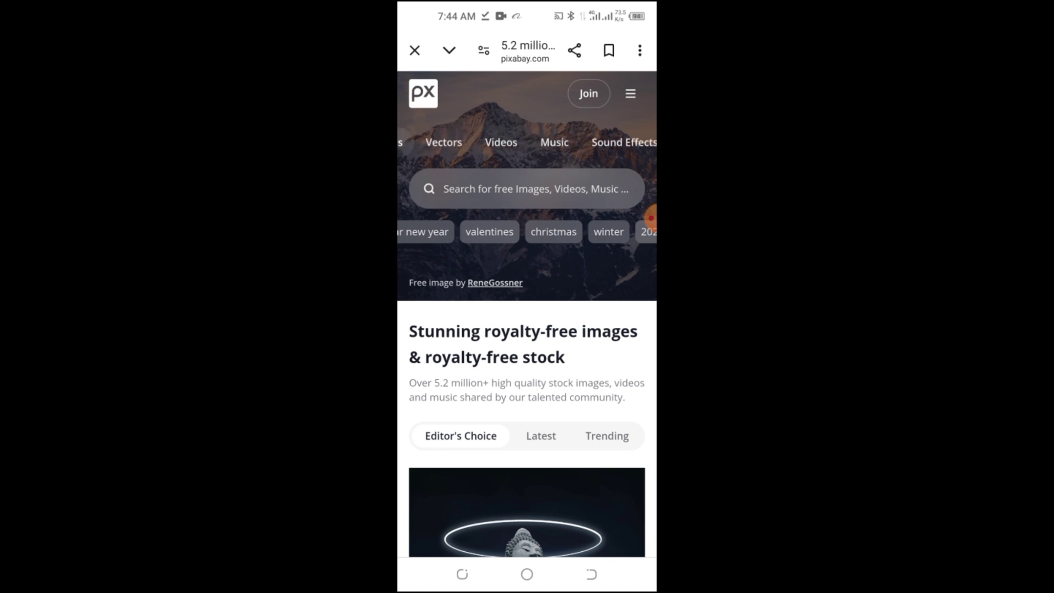
# Step: Switch to Pixabay's royalty-free Music section
pyautogui.click(551, 142)
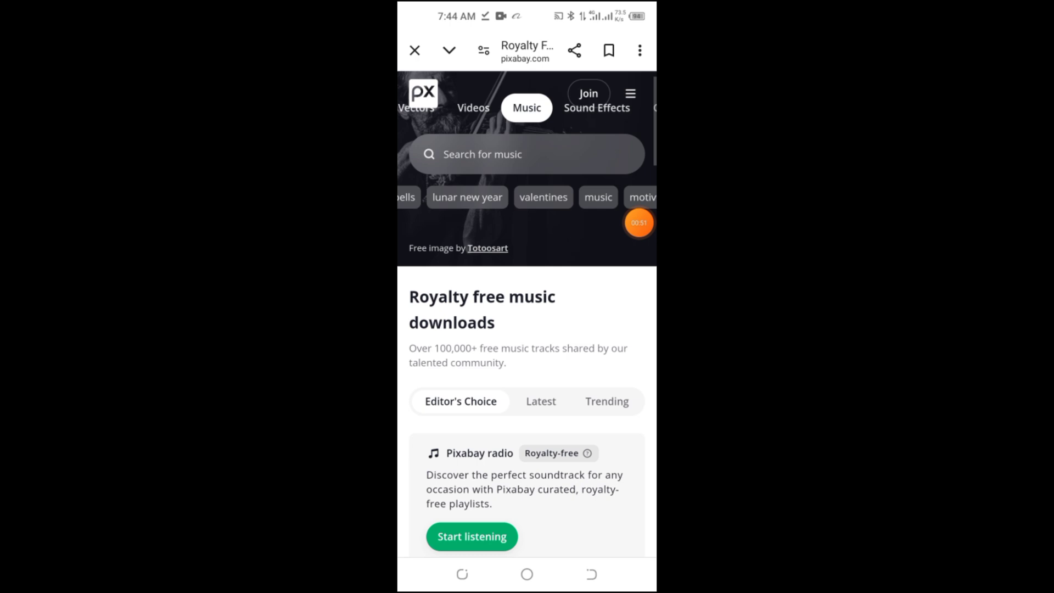
pyautogui.scroll(-4, 527, 371)
pyautogui.scroll(-4, 527, 371)
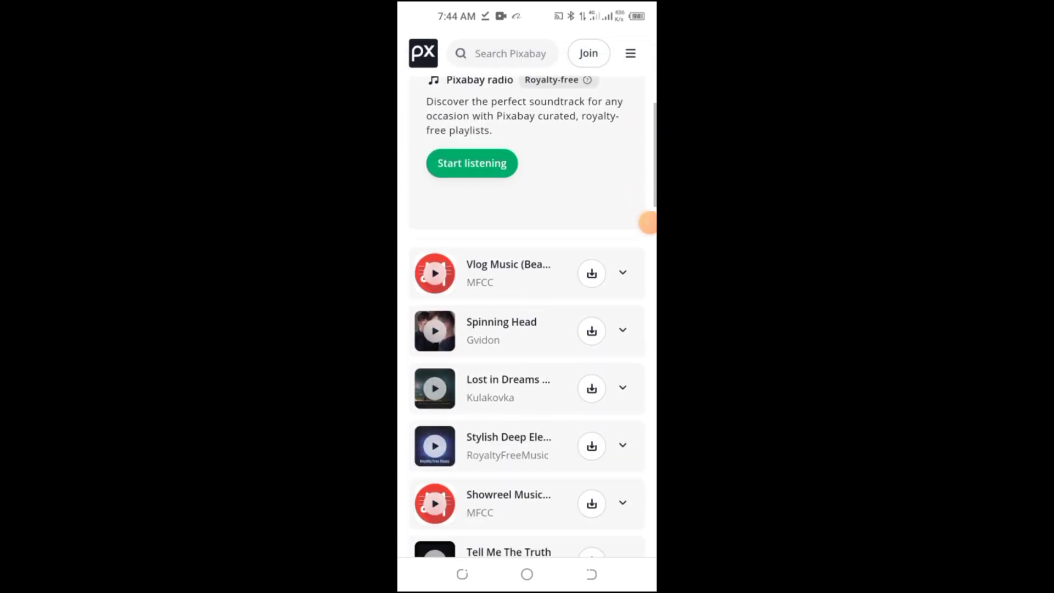
pyautogui.scroll(-3, 527, 371)
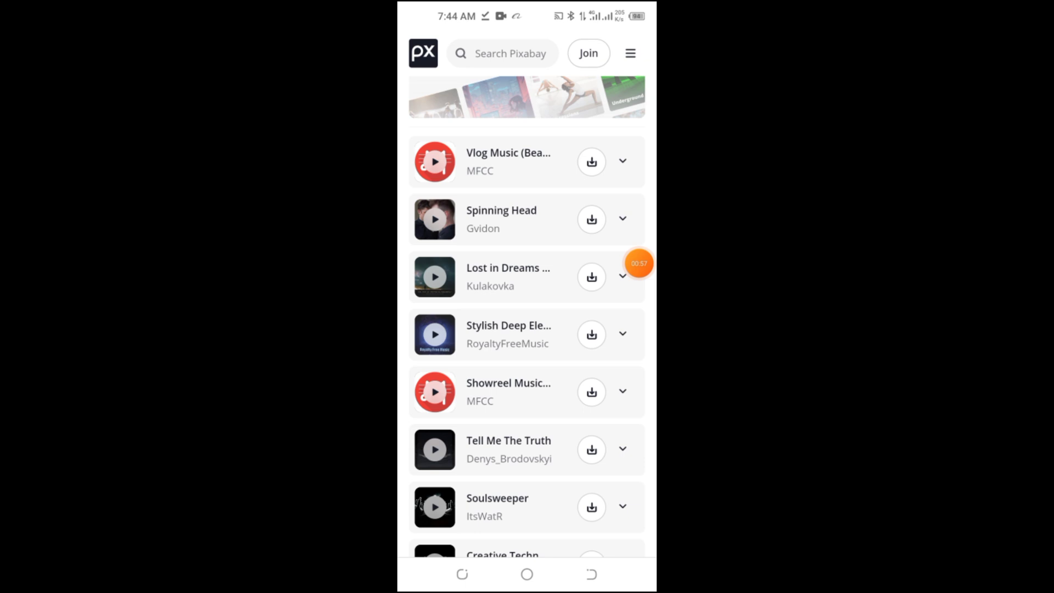
pyautogui.scroll(-2, 639, 263)
pyautogui.scroll(-2, 527, 371)
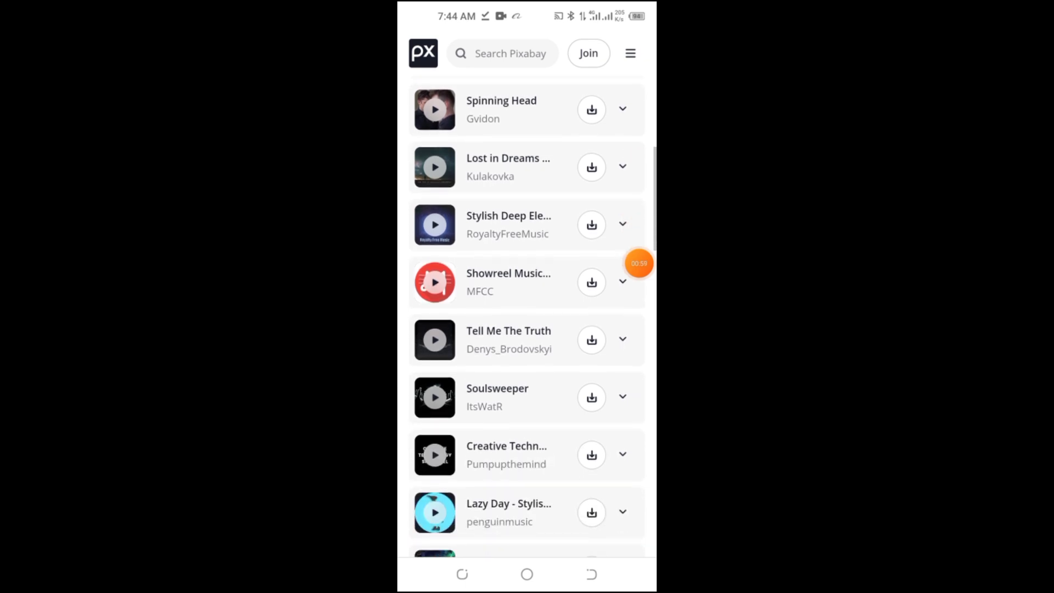
pyautogui.scroll(-3, 527, 371)
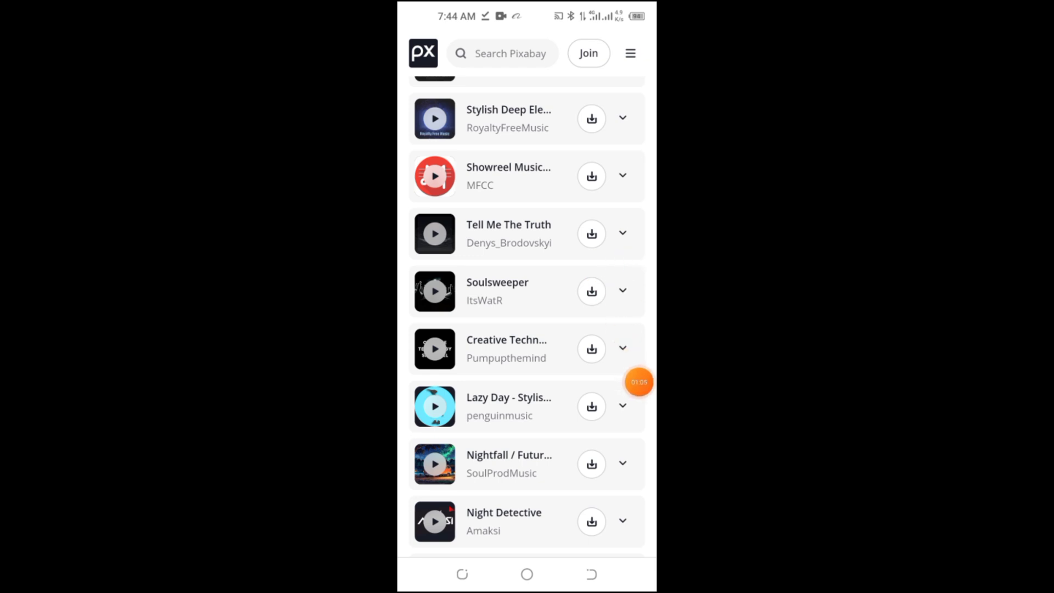
pyautogui.scroll(-1, 528, 330)
# Step: Play the light-blue 'Lazy Day' track, then start the Night Detective download
pyautogui.click(434, 373)
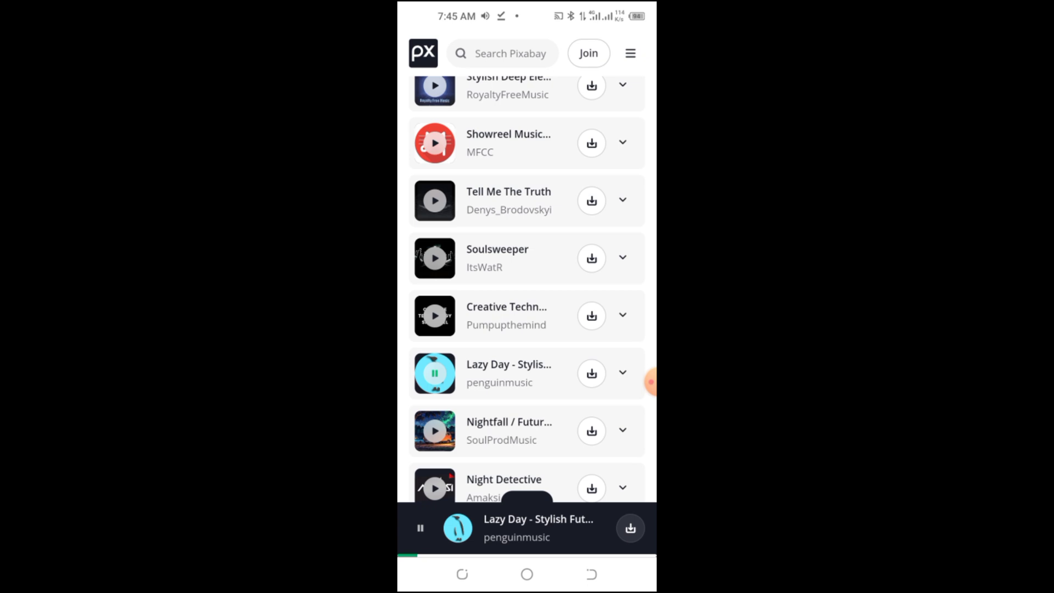
pyautogui.moveTo(650, 381); pyautogui.dragTo(640, 352)
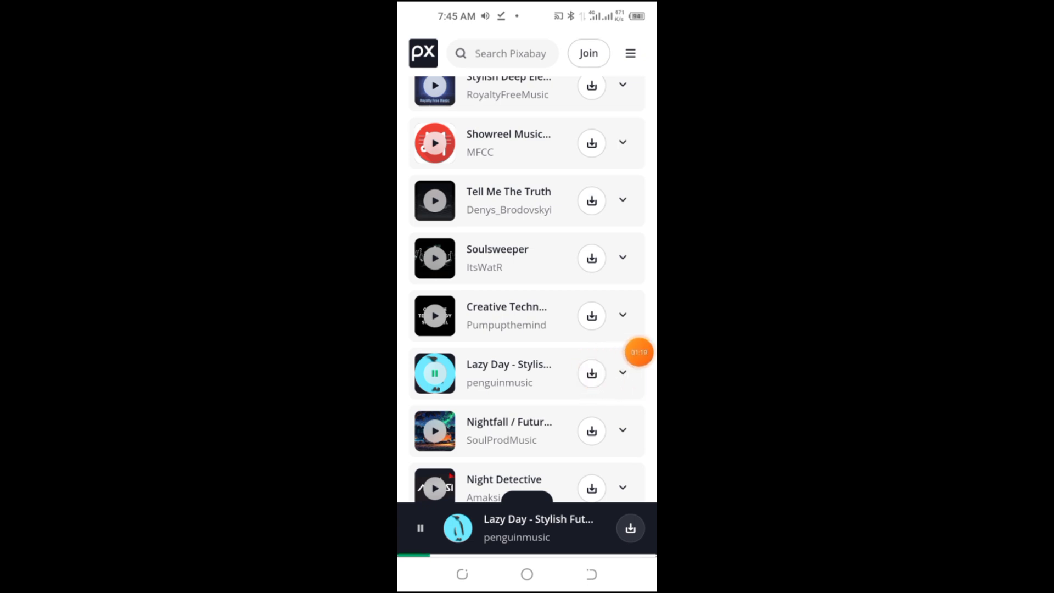
pyautogui.click(640, 353)
pyautogui.scroll(10, 528, 289)
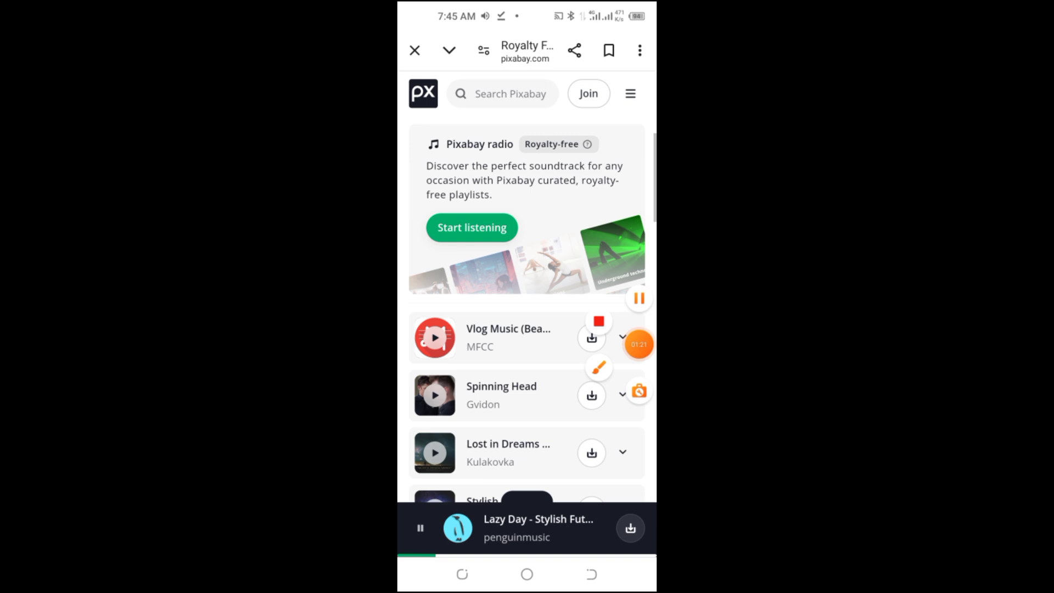
pyautogui.scroll(1, 527, 330)
pyautogui.scroll(-8, 527, 330)
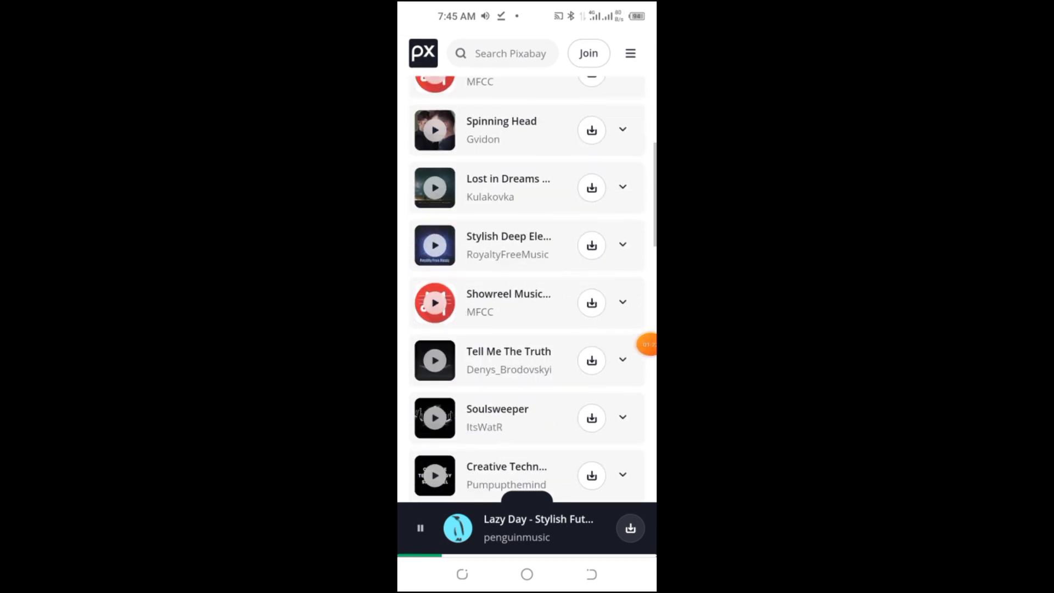
pyautogui.scroll(-6, 527, 330)
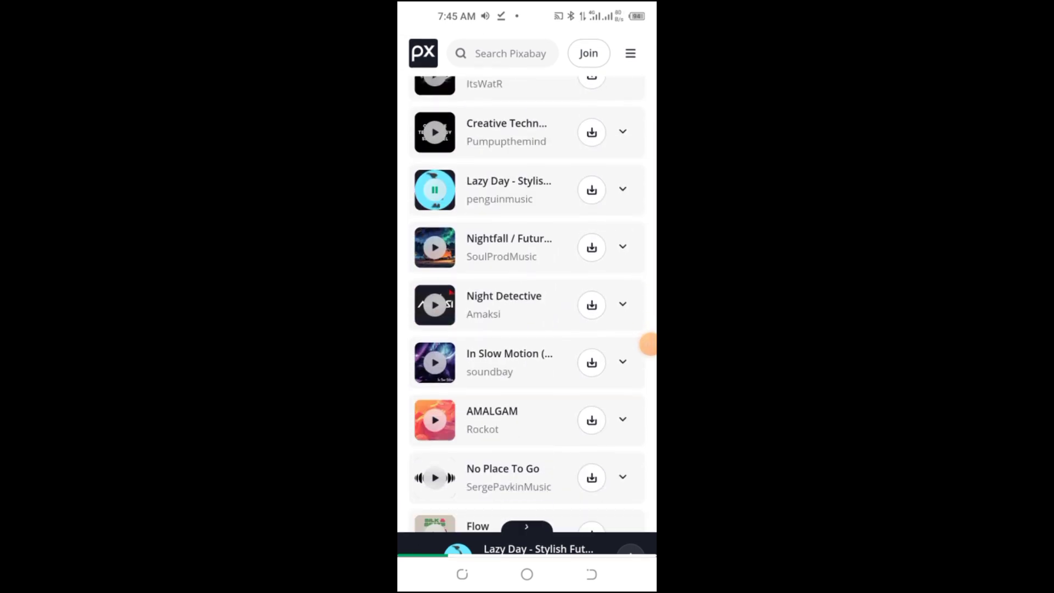
pyautogui.moveTo(643, 345); pyautogui.dragTo(586, 334)
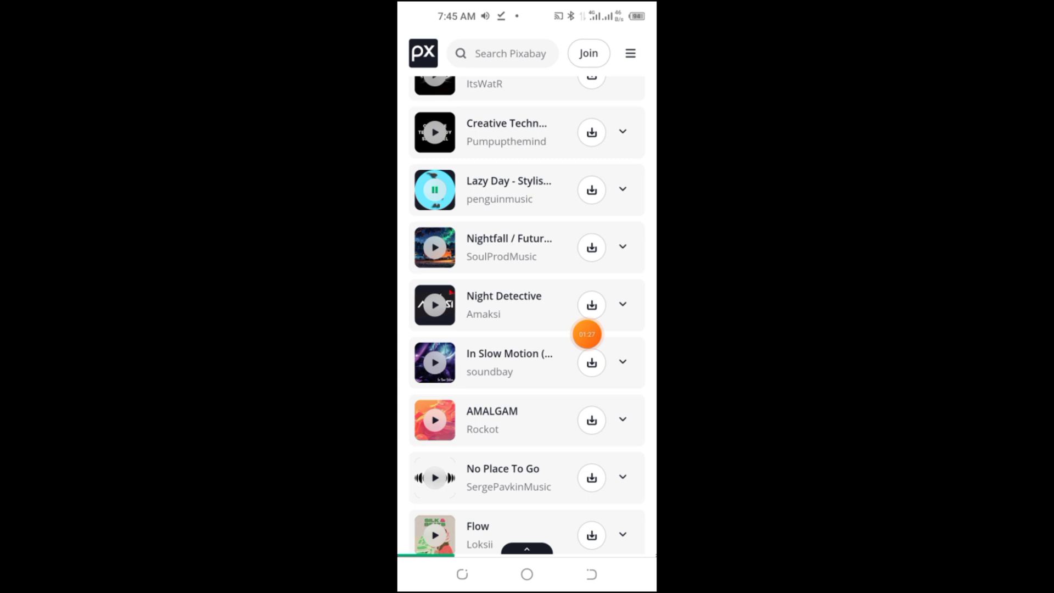
pyautogui.click(592, 304)
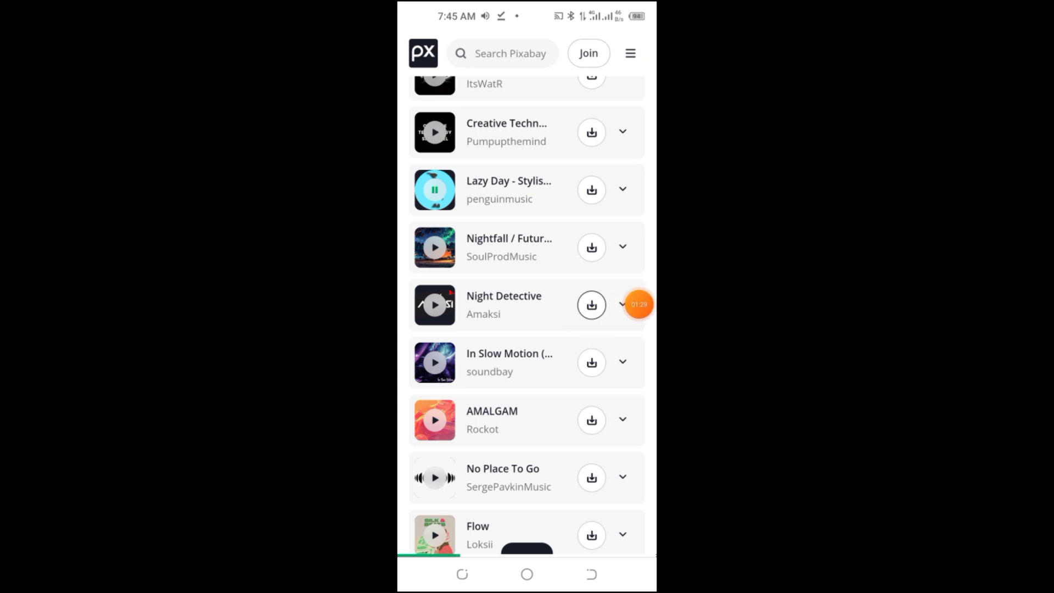